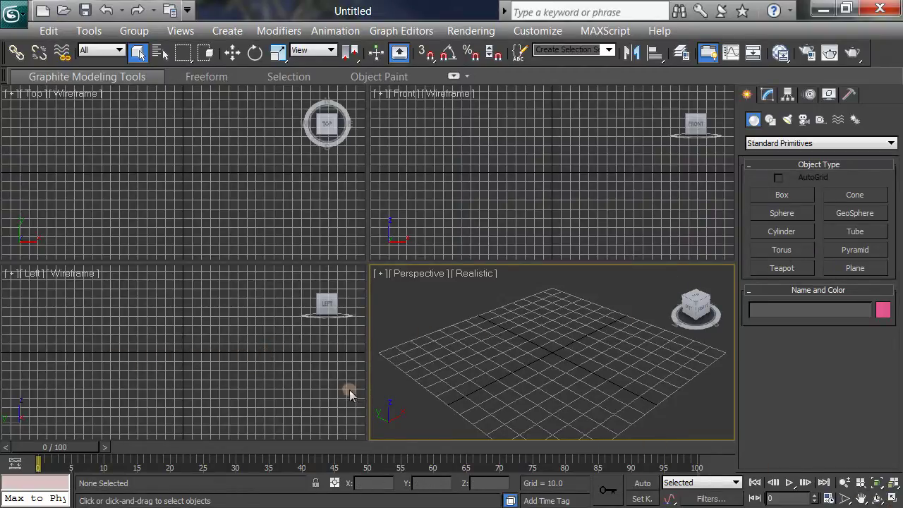
# - Maximize the Left viewport and turn off its grid
pyautogui.click(282, 376)
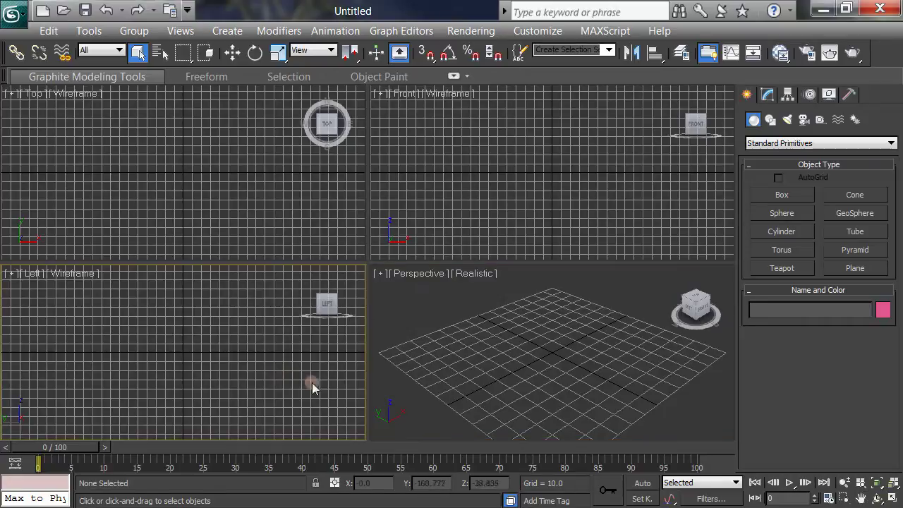
pyautogui.click(892, 498)
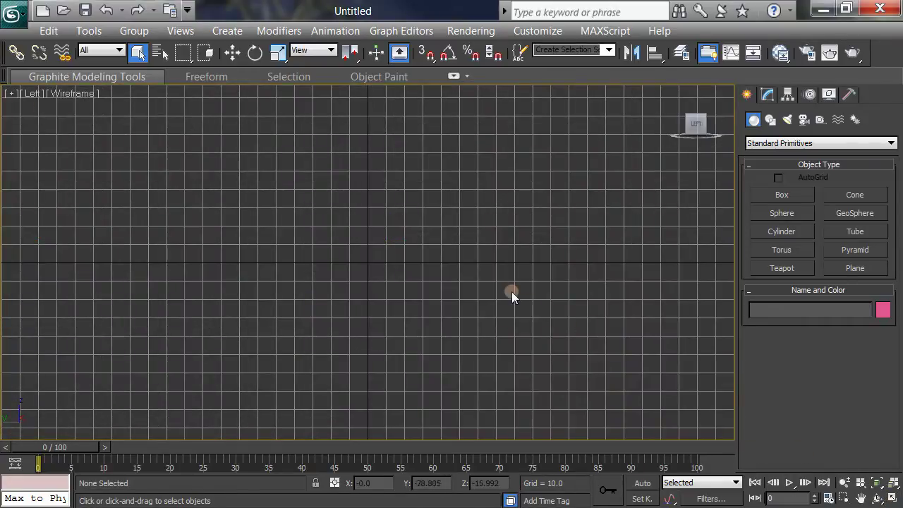
pyautogui.press('g')
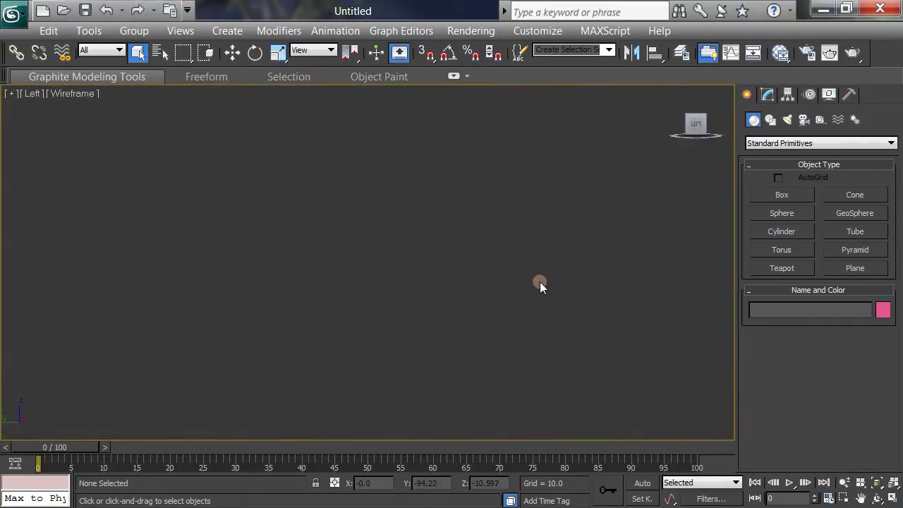
# - Create a sphere on the left and a tall, narrow box, Box001, on the right
pyautogui.click(782, 213)
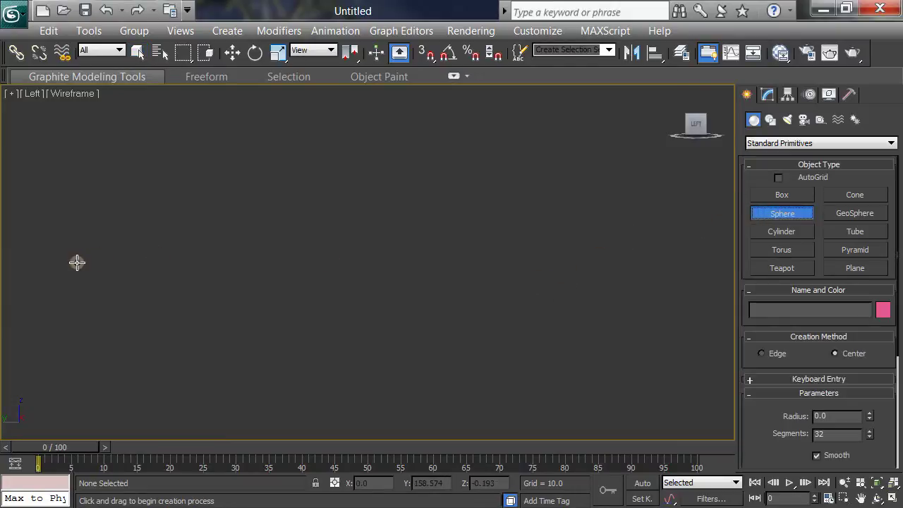
pyautogui.moveTo(85, 258); pyautogui.dragTo(122, 301)
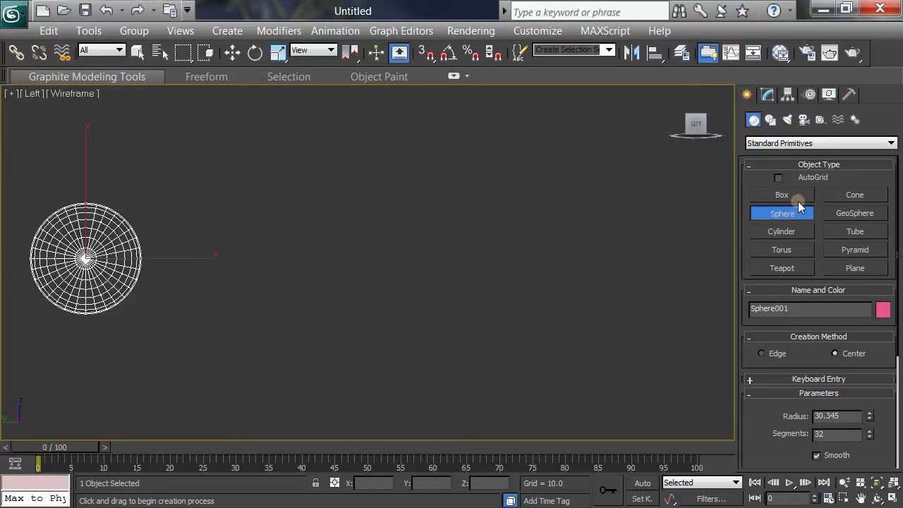
pyautogui.click(791, 196)
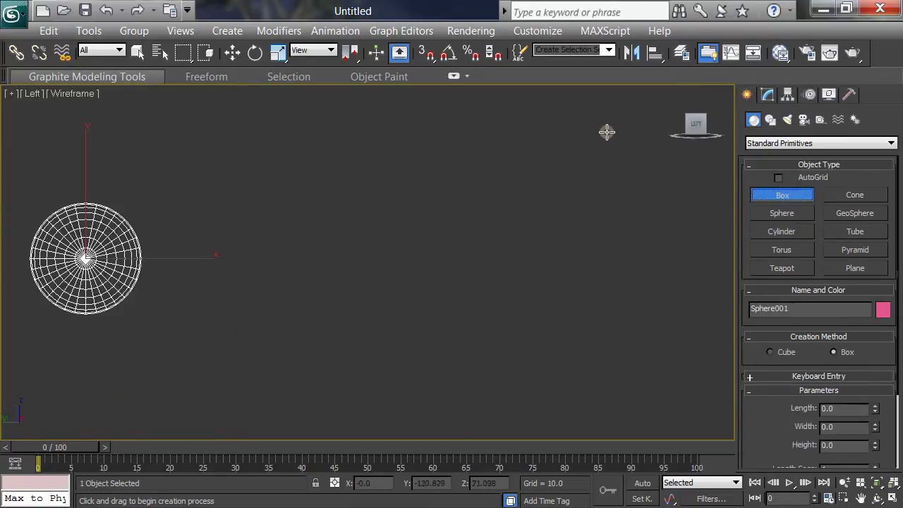
pyautogui.moveTo(616, 126); pyautogui.dragTo(702, 430)
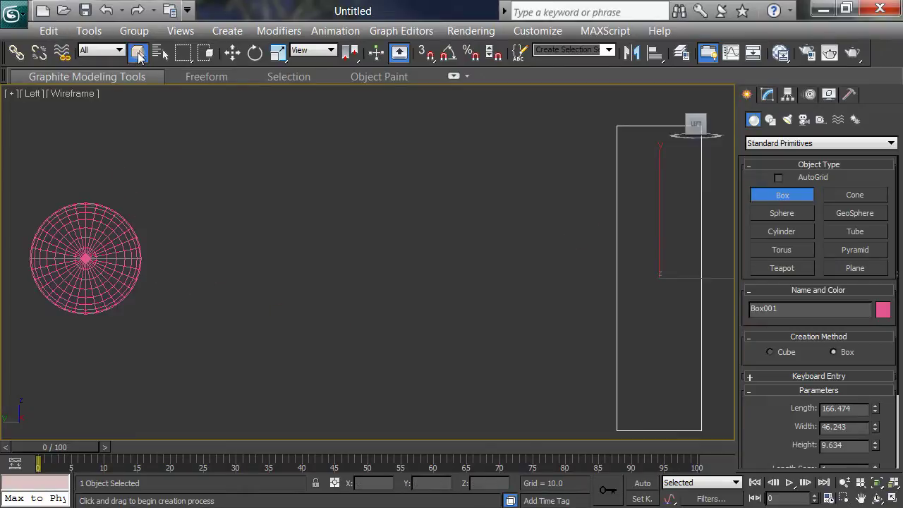
# - Select Sphere001, turn on Auto Key, and choose uniform scaling
pyautogui.click(137, 52)
pyautogui.click(128, 245)
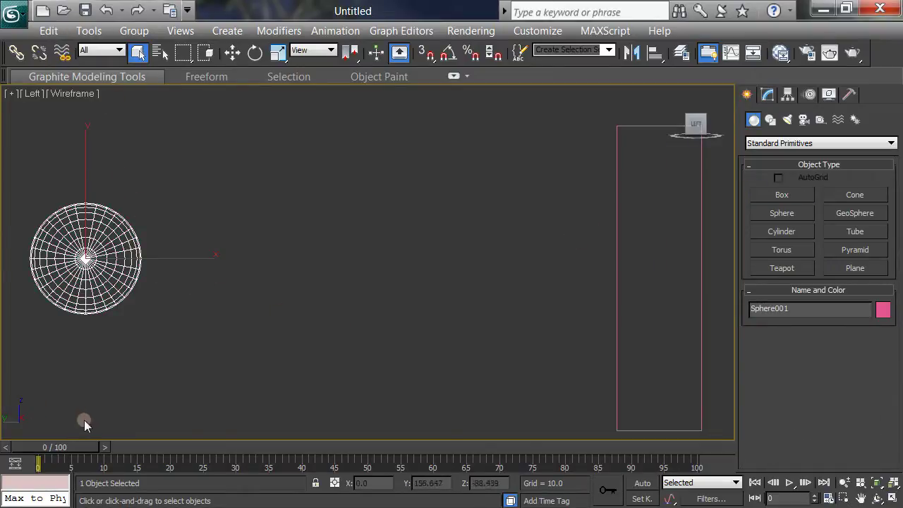
pyautogui.click(643, 484)
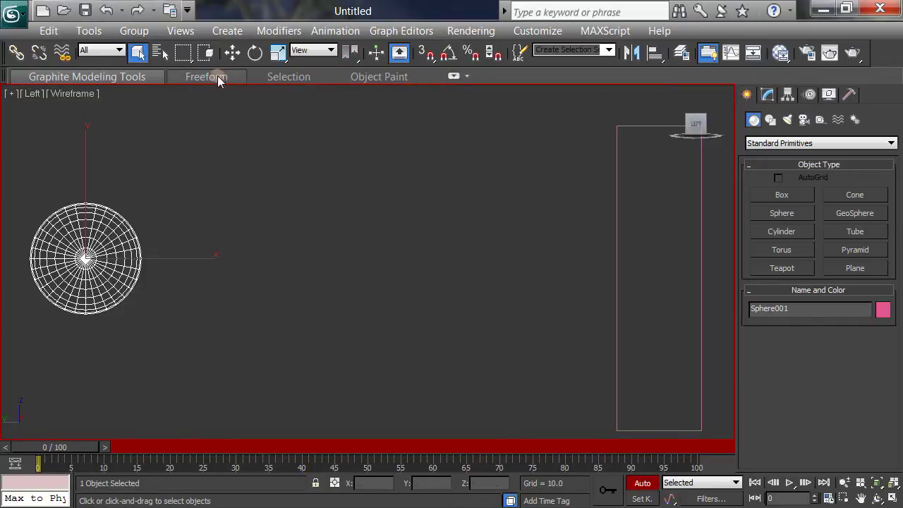
pyautogui.click(232, 52)
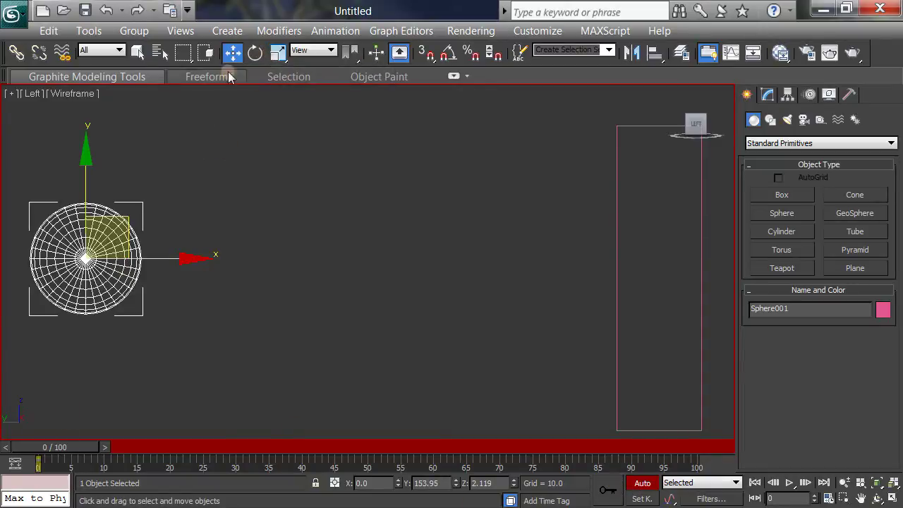
pyautogui.click(279, 57)
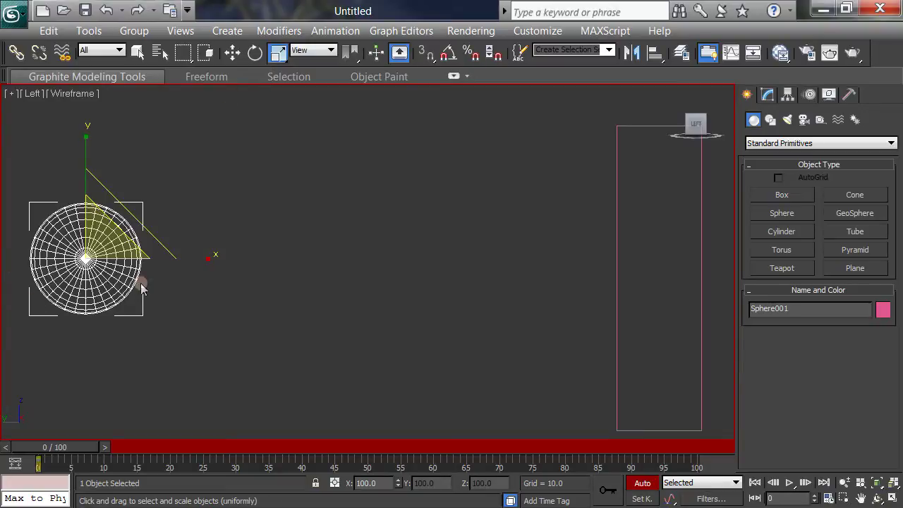
# - At frame 15, move Sphere001 right along X until it touches the box
pyautogui.click(232, 53)
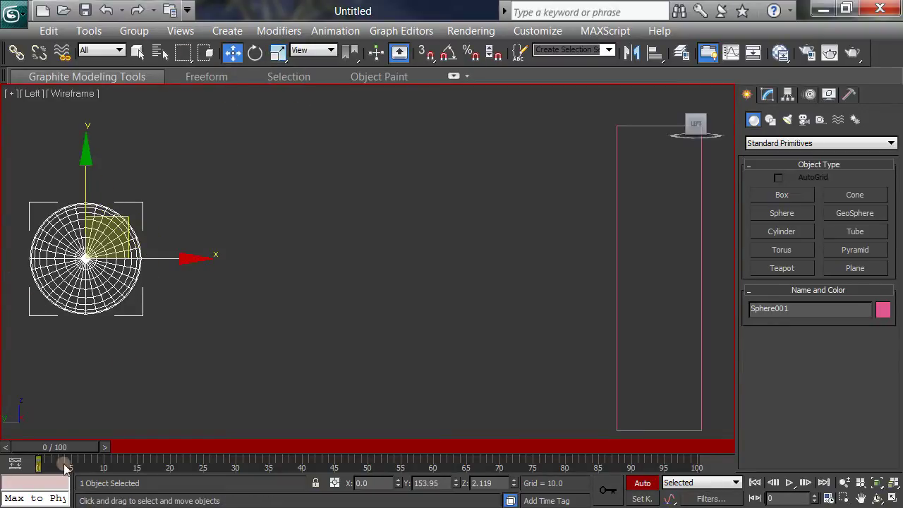
pyautogui.moveTo(67, 446); pyautogui.dragTo(136, 447)
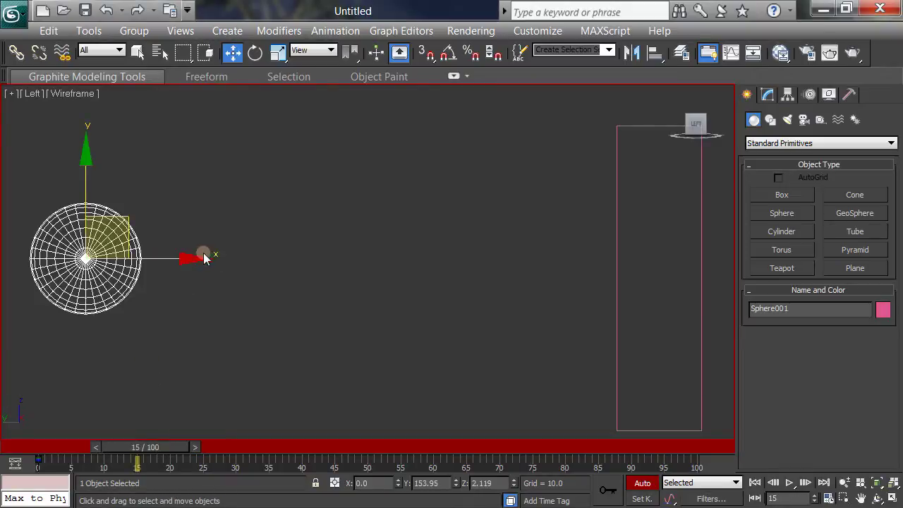
pyautogui.moveTo(196, 256); pyautogui.dragTo(667, 345)
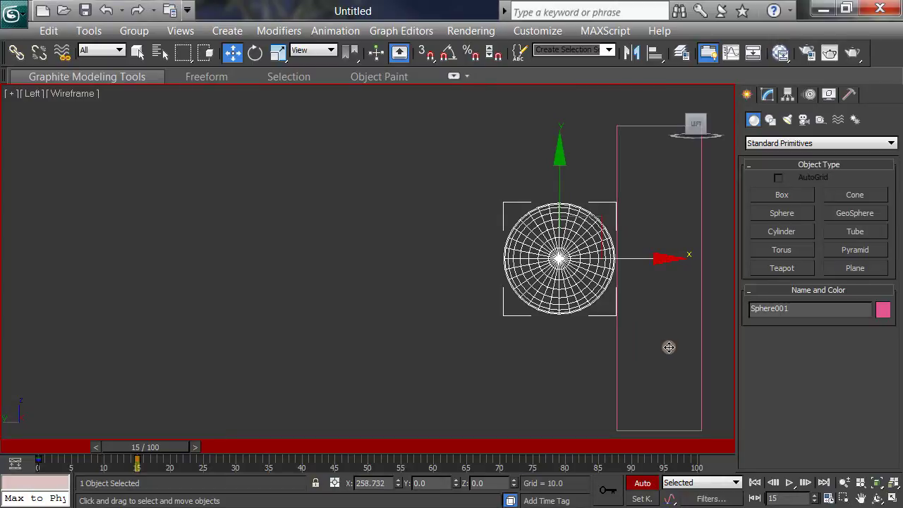
pyautogui.moveTo(667, 344); pyautogui.dragTo(669, 350)
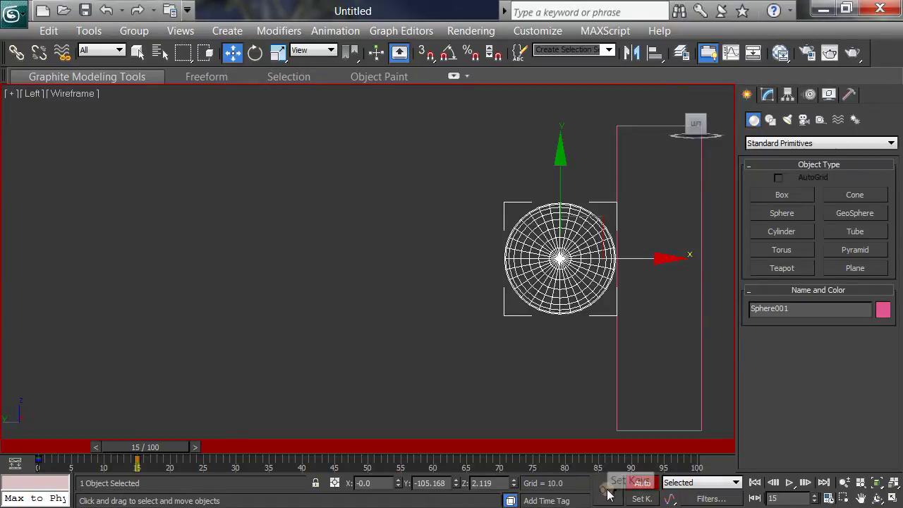
pyautogui.click(278, 52)
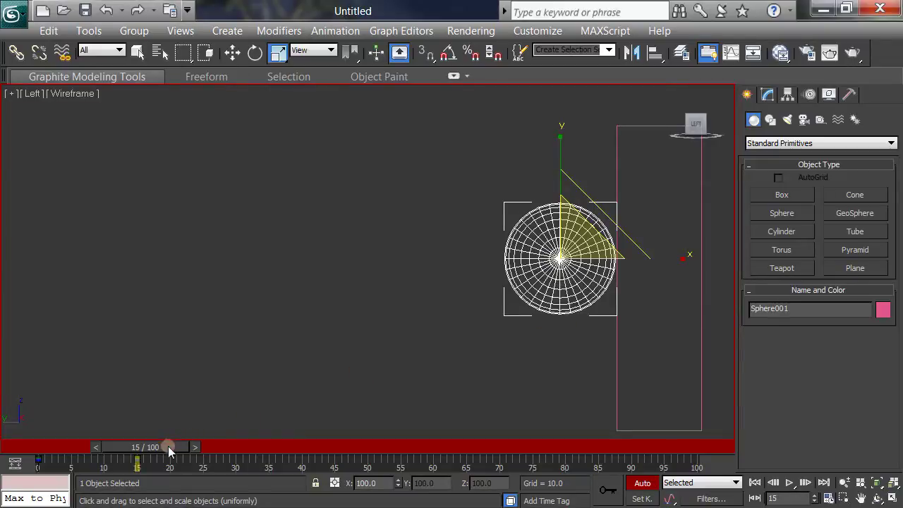
# - At frame 19, scale Sphere001 down to about 54% along X
pyautogui.moveTo(168, 446); pyautogui.dragTo(199, 446)
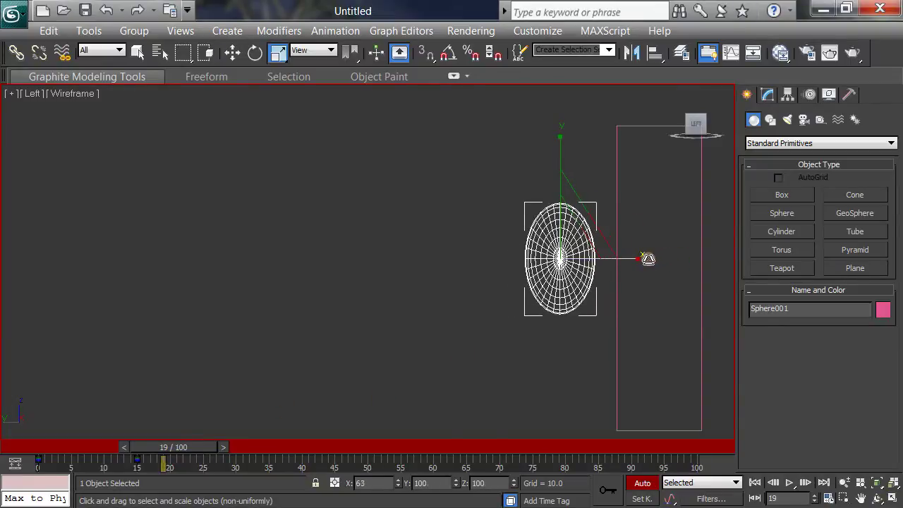
pyautogui.moveTo(679, 257); pyautogui.dragTo(592, 258)
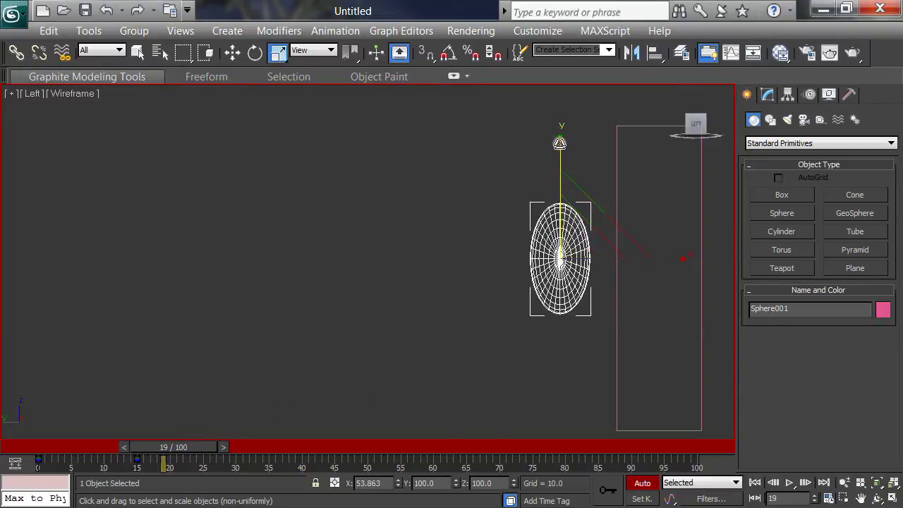
# - In Perspective, stretch Sphere001 to about 156% in Y and Z, then re-maximize the Left view
pyautogui.click(893, 497)
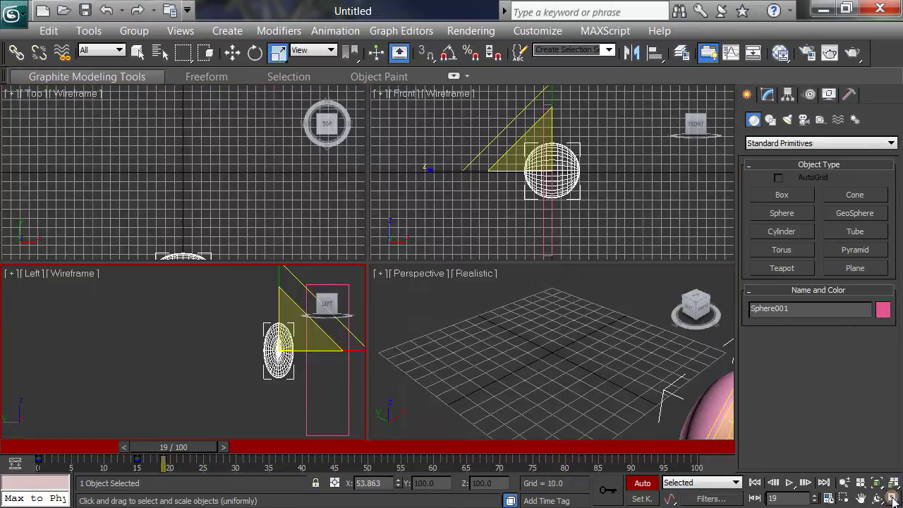
pyautogui.press('z')
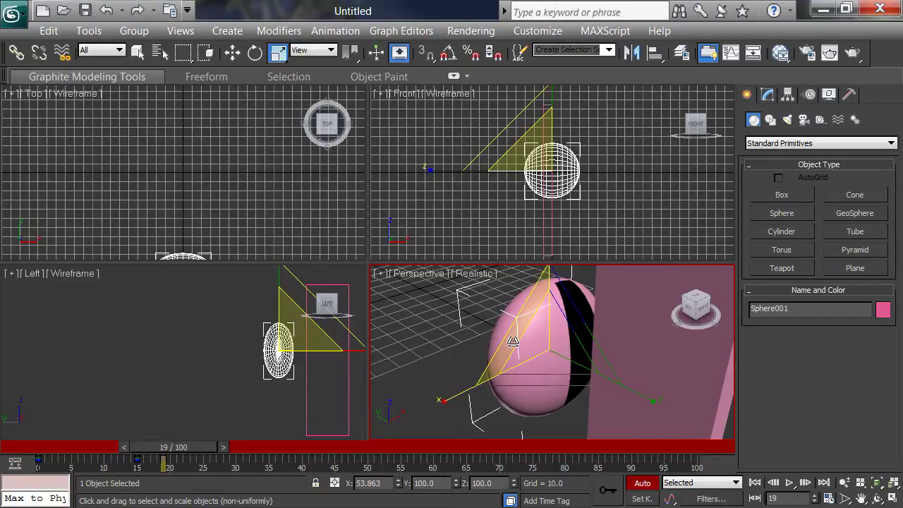
pyautogui.moveTo(513, 342); pyautogui.dragTo(497, 317)
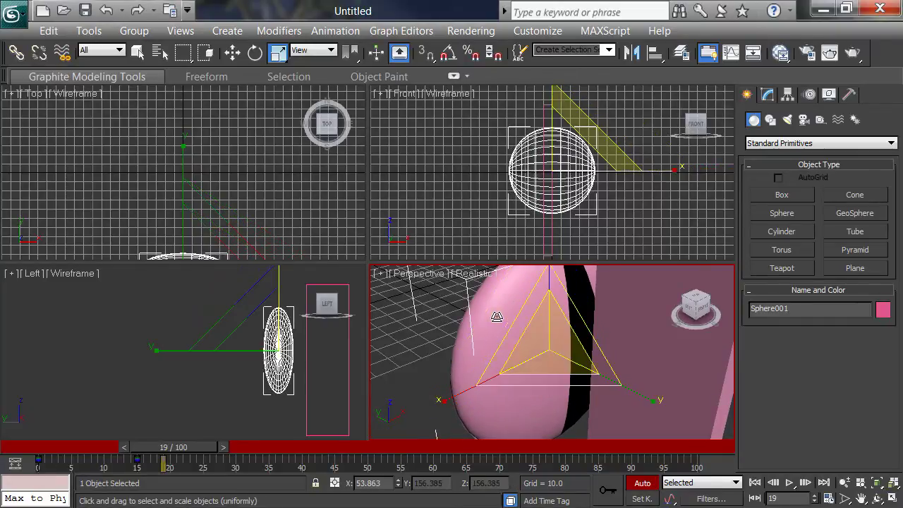
pyautogui.click(82, 308)
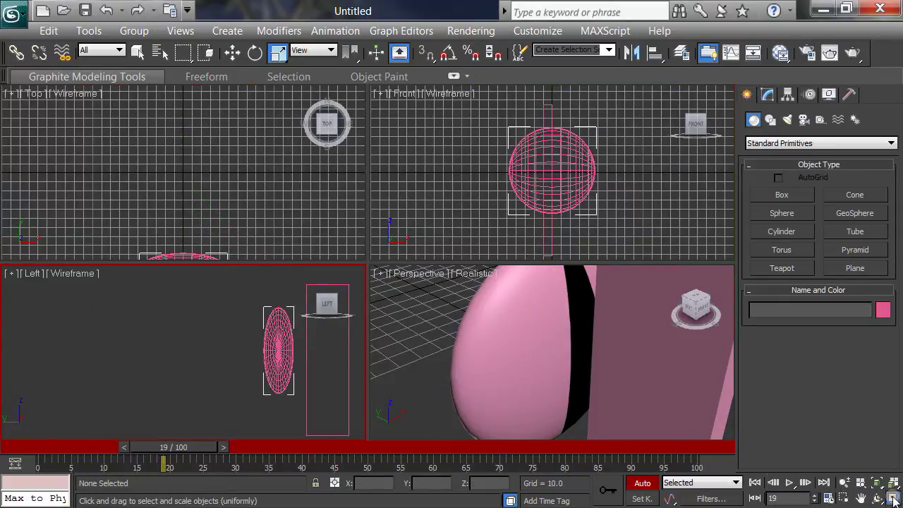
pyautogui.click(891, 498)
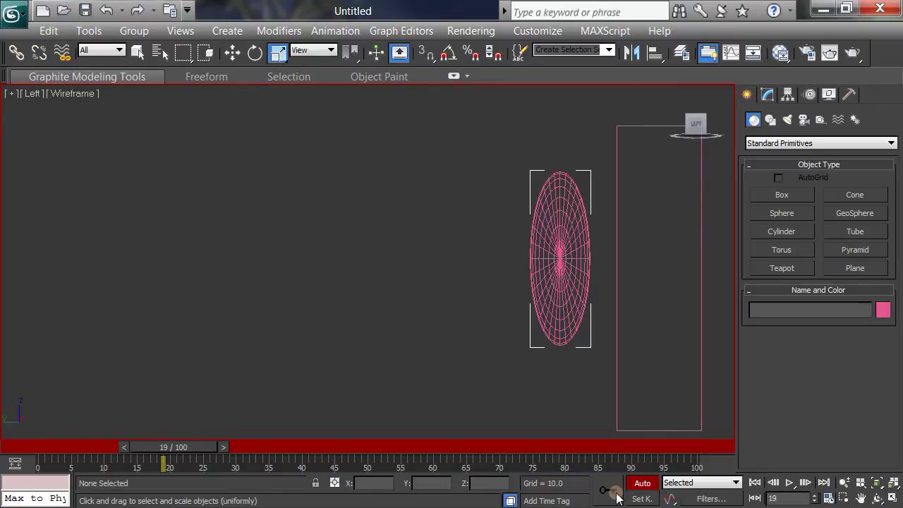
# - Select Sphere001 and slide it slightly right toward the box
pyautogui.click(232, 53)
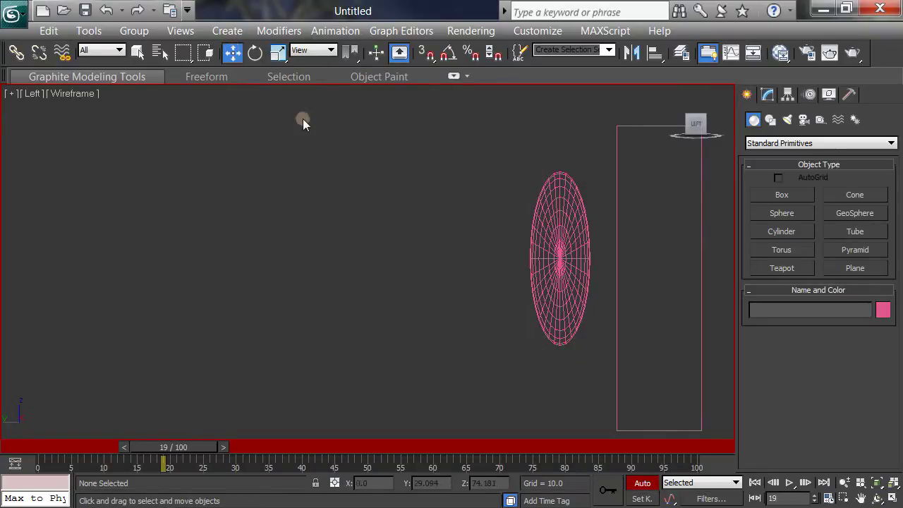
pyautogui.click(541, 244)
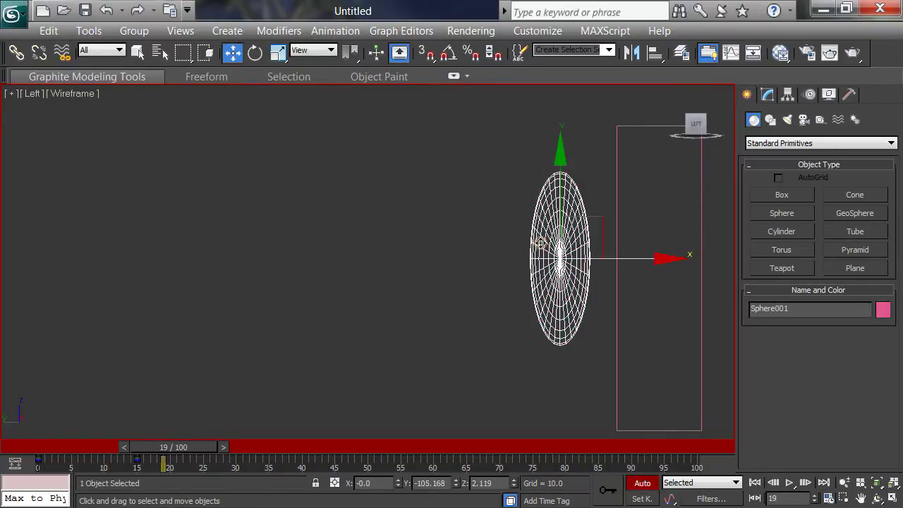
pyautogui.click(278, 53)
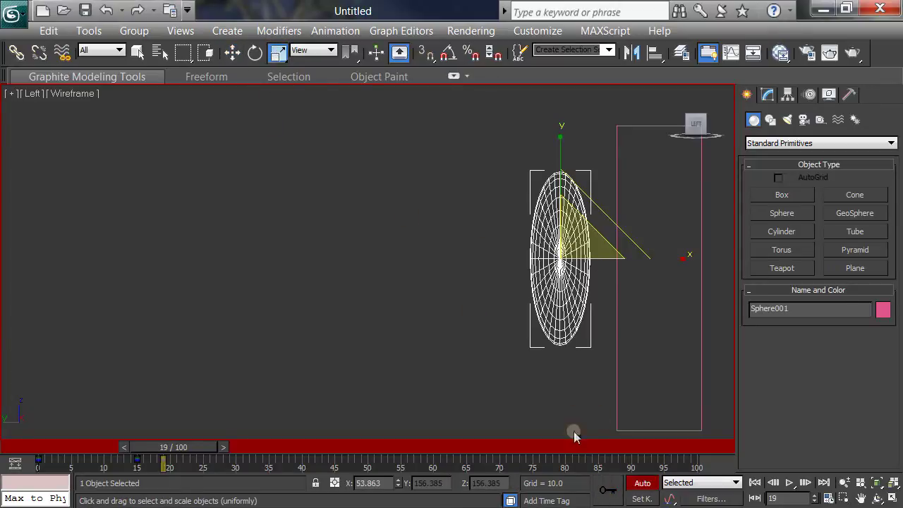
pyautogui.click(236, 58)
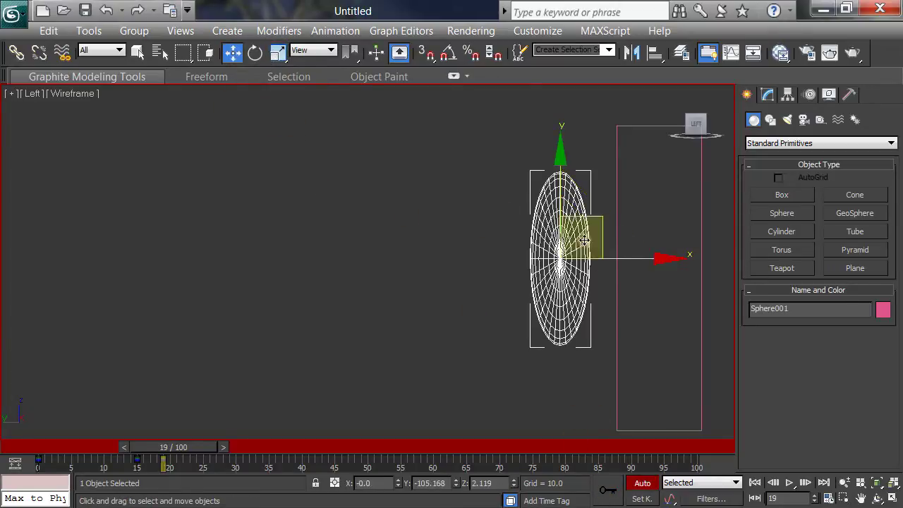
pyautogui.moveTo(659, 257); pyautogui.dragTo(684, 263)
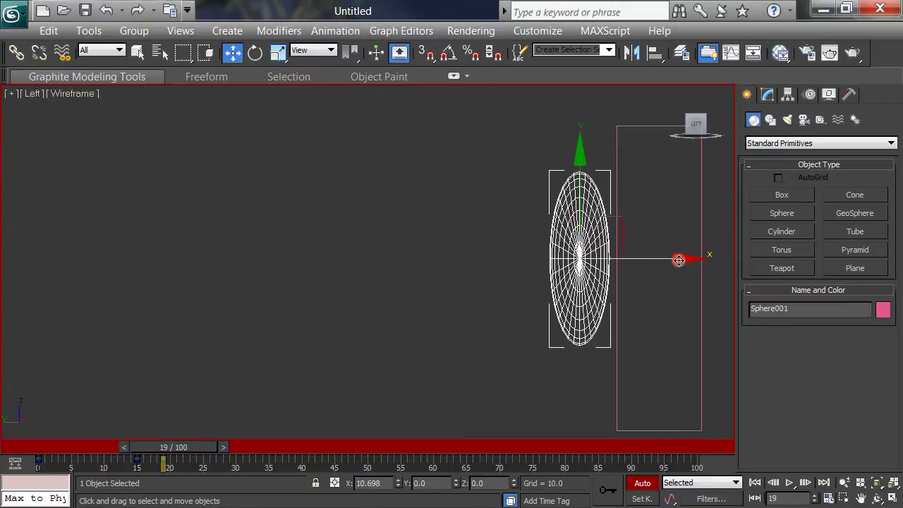
# - Squash the sphere to about 38% in X and push it against the box
pyautogui.click(278, 53)
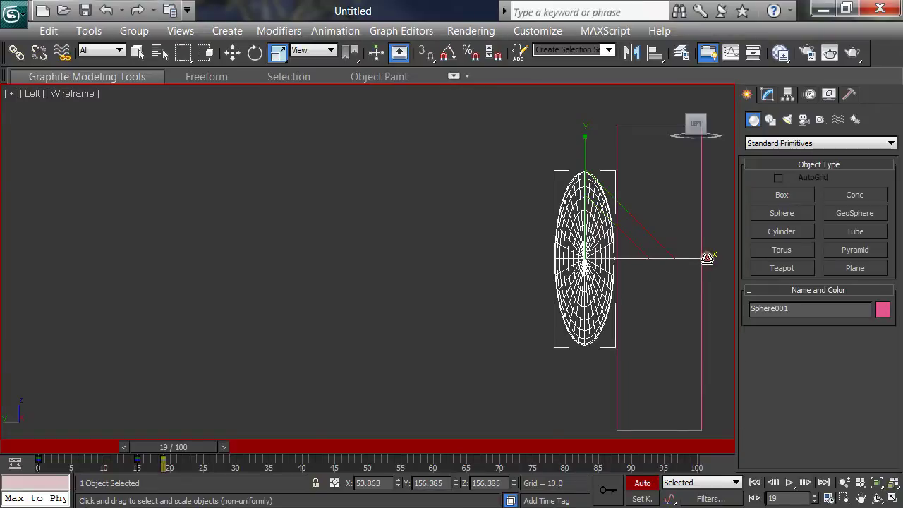
pyautogui.moveTo(707, 258); pyautogui.dragTo(685, 258)
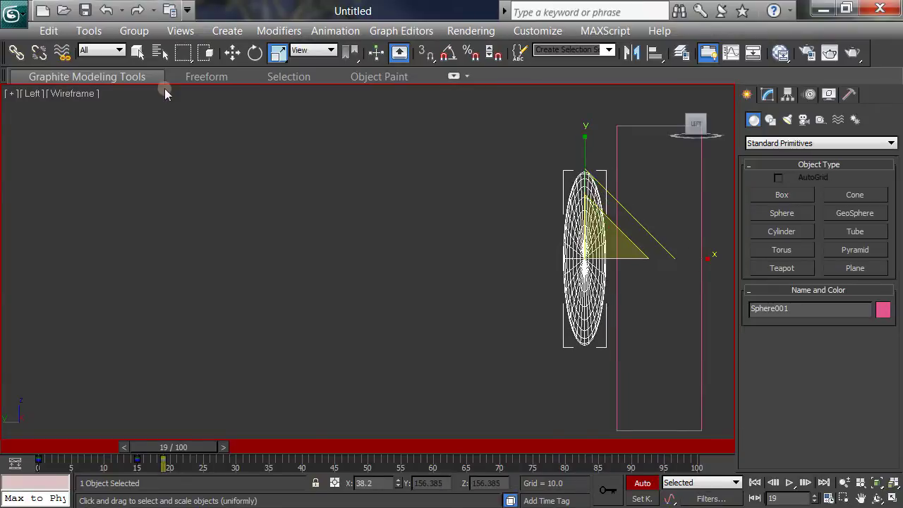
pyautogui.click(239, 58)
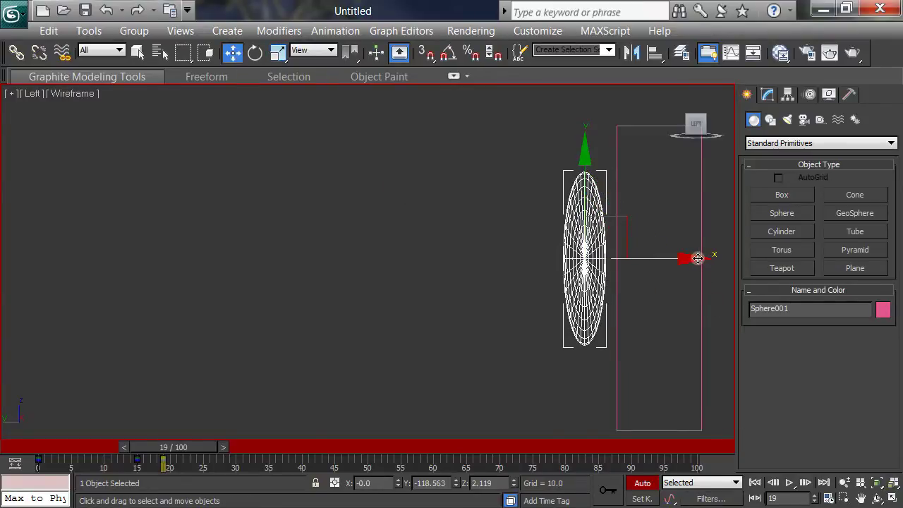
pyautogui.moveTo(698, 259); pyautogui.dragTo(707, 261)
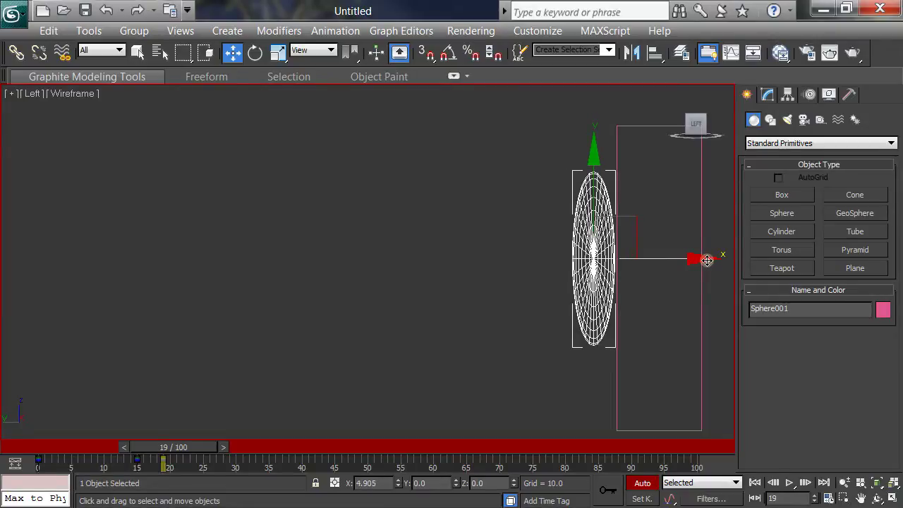
pyautogui.moveTo(707, 260); pyautogui.dragTo(708, 263)
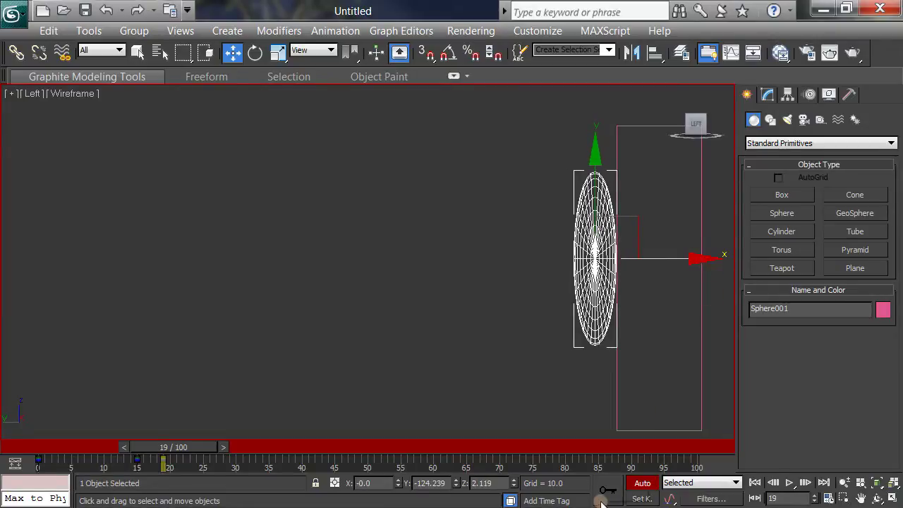
pyautogui.click(279, 54)
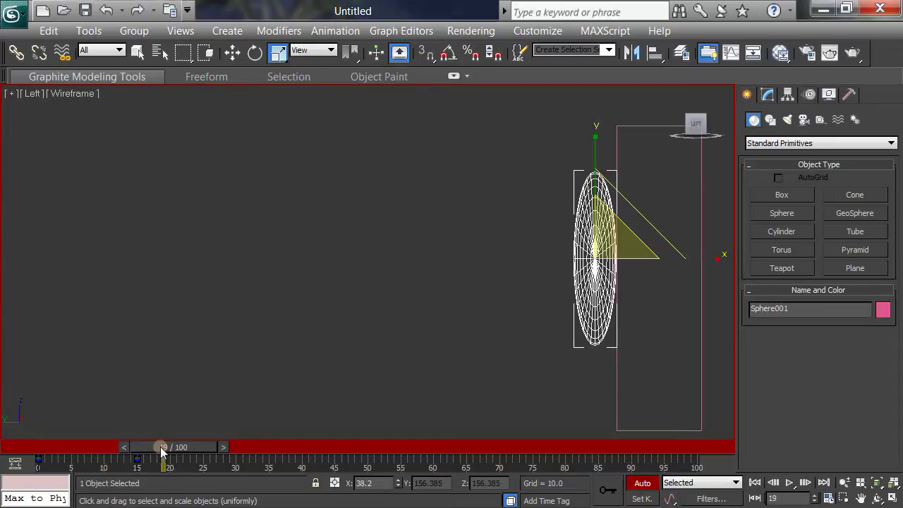
pyautogui.moveTo(161, 449)
pyautogui.mouseDown()
pyautogui.moveTo(41, 458)
pyautogui.moveTo(167, 484)
pyautogui.moveTo(124, 484)
pyautogui.moveTo(165, 484)
pyautogui.moveTo(127, 485)
pyautogui.moveTo(152, 491)
pyautogui.mouseUp()
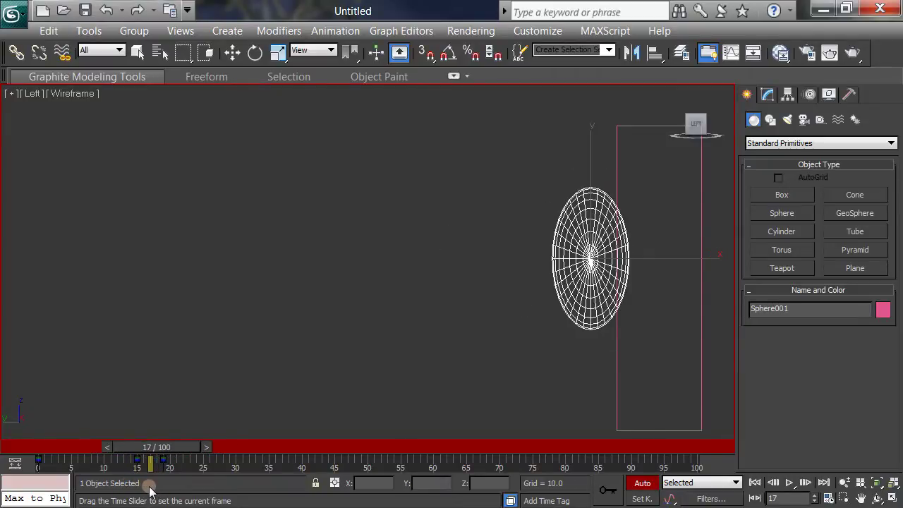
pyautogui.moveTo(151, 492)
pyautogui.mouseDown()
pyautogui.moveTo(162, 488)
pyautogui.moveTo(135, 492)
pyautogui.moveTo(163, 492)
pyautogui.moveTo(135, 490)
pyautogui.moveTo(163, 492)
pyautogui.mouseUp()
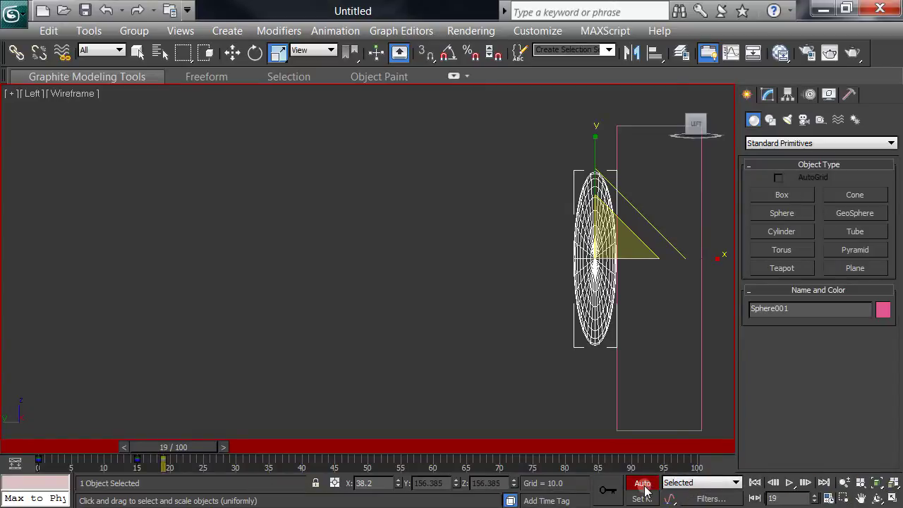
# - With Auto Key off, Shift-copy the frame 15 round key past impact and scrub to frame 23
pyautogui.click(642, 484)
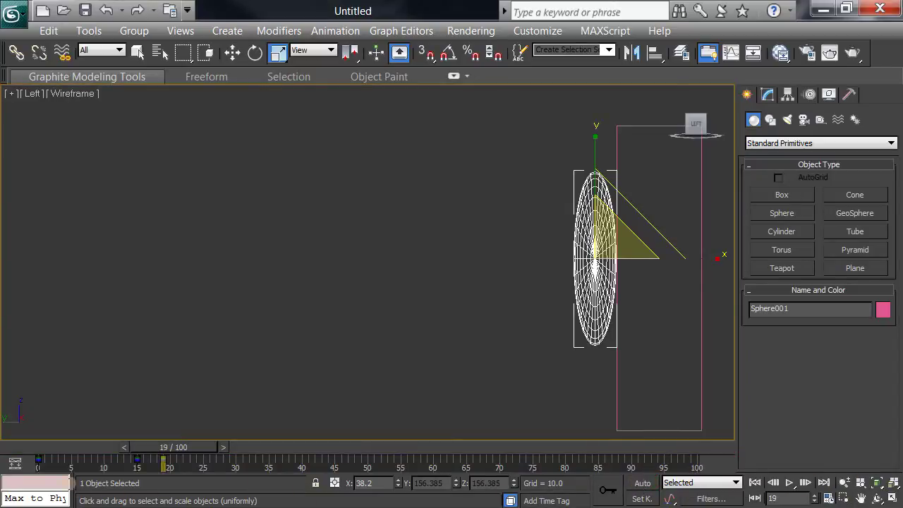
pyautogui.moveTo(122, 463); pyautogui.dragTo(153, 470)
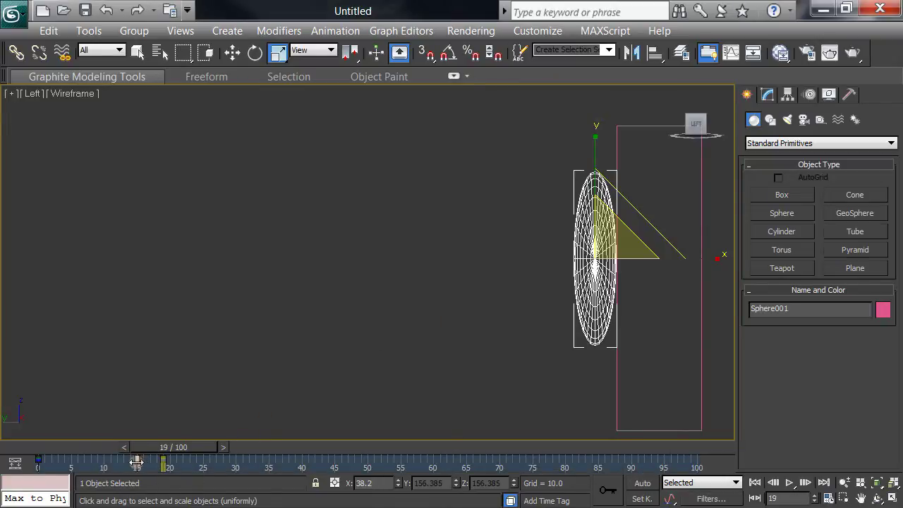
pyautogui.moveTo(136, 463)
pyautogui.keyDown('shift'); pyautogui.mouseDown()
pyautogui.moveTo(191, 462)
pyautogui.moveTo(196, 450)
pyautogui.moveTo(235, 462)
pyautogui.moveTo(162, 466)
pyautogui.mouseUp(); pyautogui.keyUp('shift')
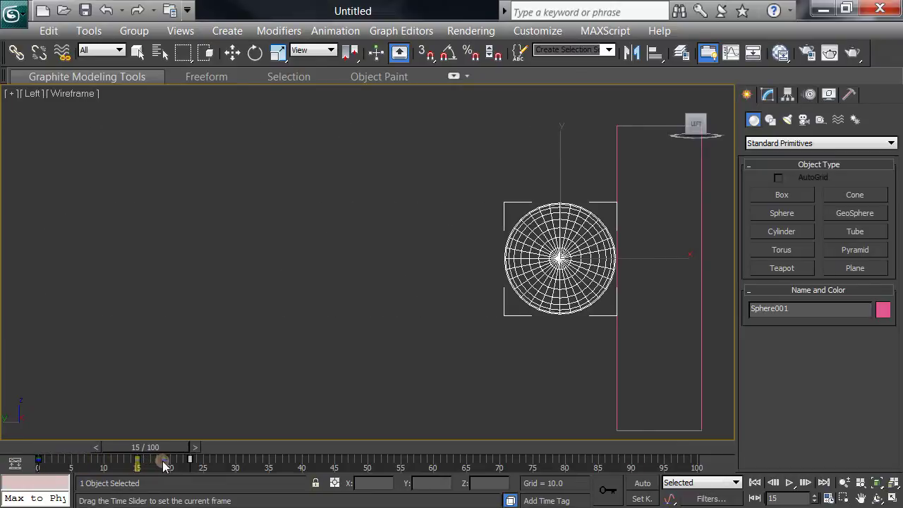
pyautogui.moveTo(166, 466); pyautogui.dragTo(213, 469)
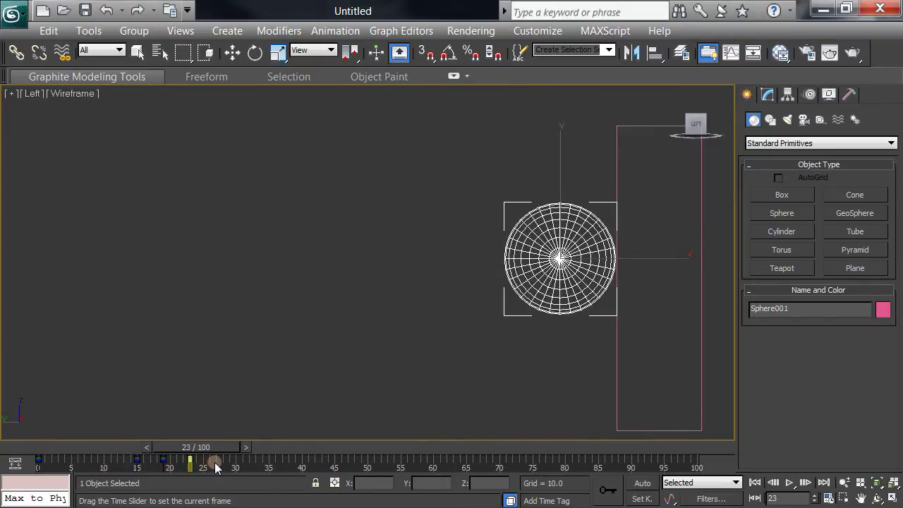
pyautogui.press('r')
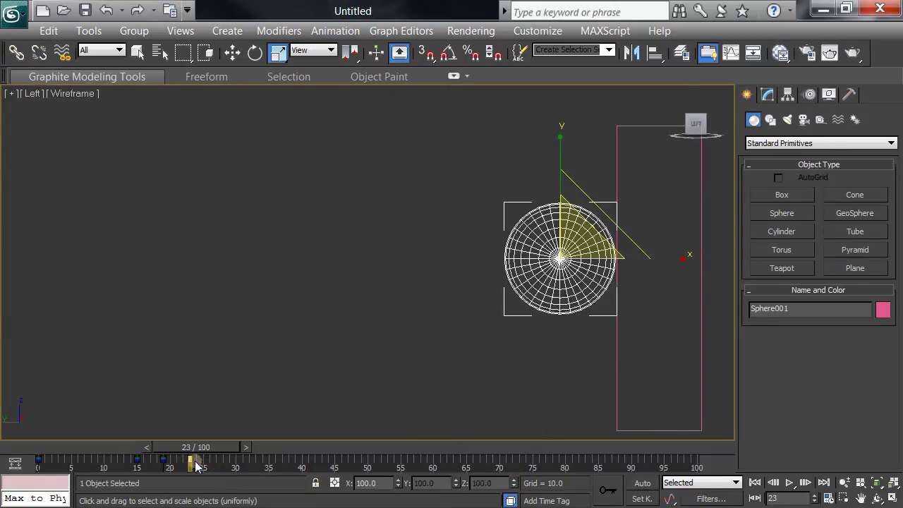
# - At frame 27 with Auto Key on, move Sphere001 far left, then return to frame 0
pyautogui.click(232, 53)
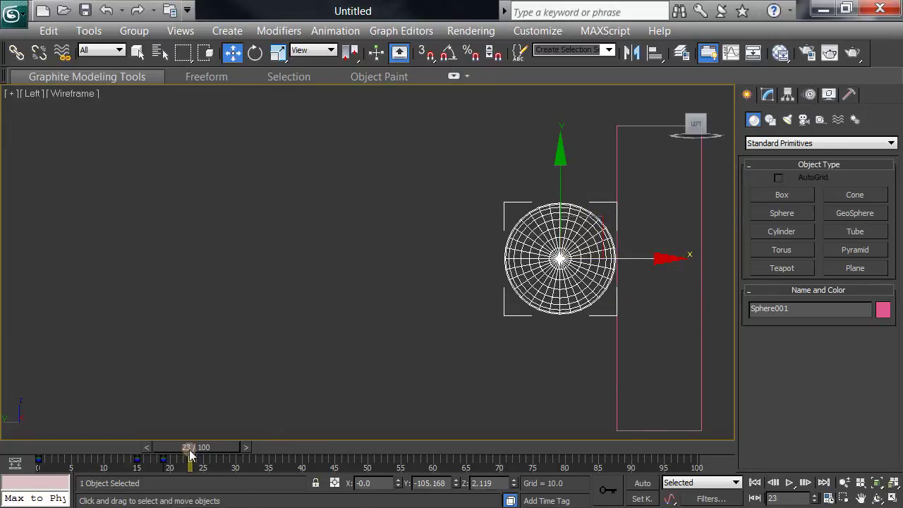
pyautogui.moveTo(190, 455)
pyautogui.mouseDown()
pyautogui.moveTo(413, 451)
pyautogui.moveTo(583, 472)
pyautogui.moveTo(198, 477)
pyautogui.moveTo(223, 483)
pyautogui.mouseUp()
pyautogui.press('w')
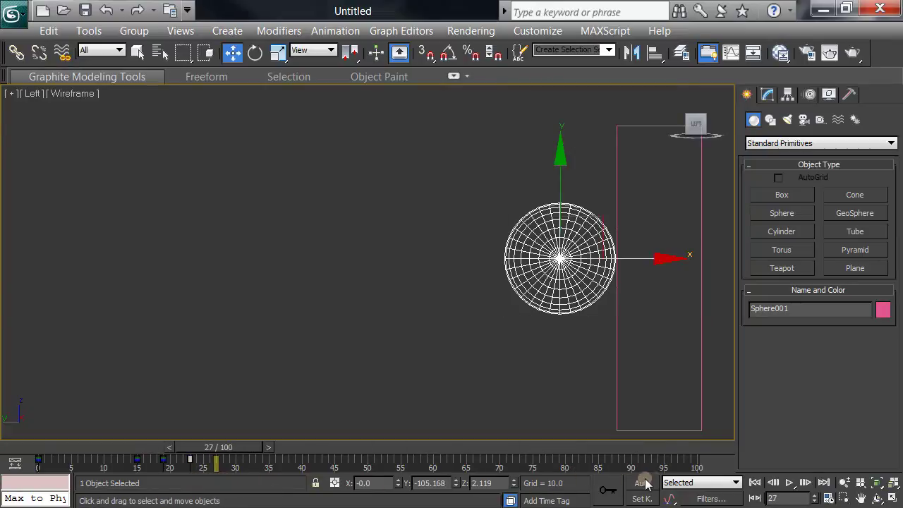
pyautogui.click(639, 484)
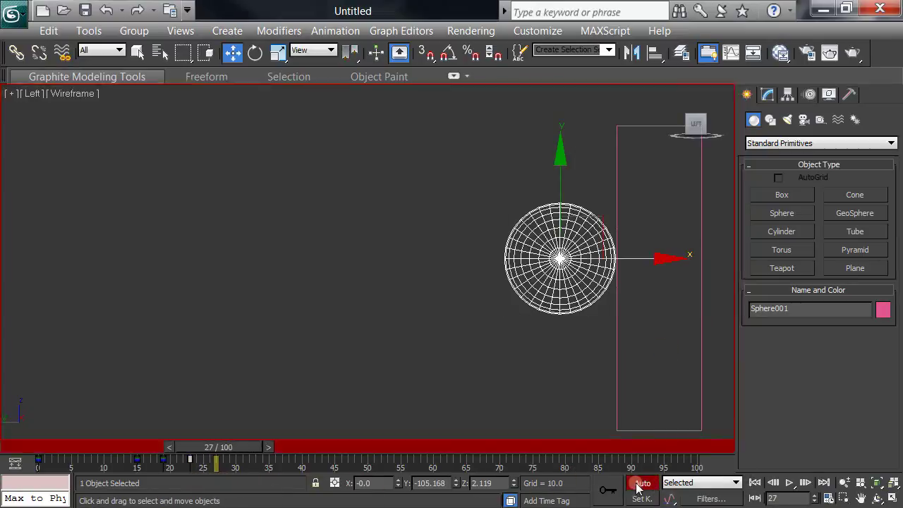
pyautogui.moveTo(603, 222)
pyautogui.mouseDown()
pyautogui.moveTo(153, 125)
pyautogui.moveTo(4, 106)
pyautogui.mouseUp()
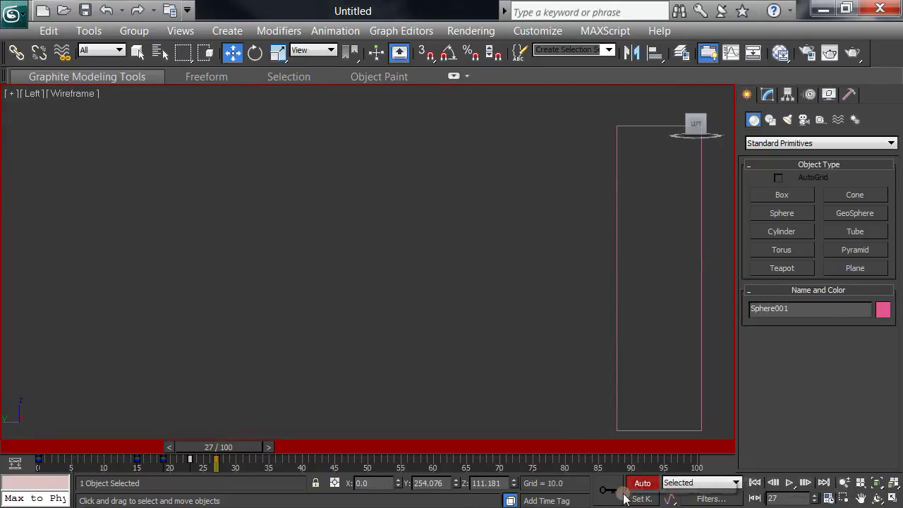
pyautogui.moveTo(248, 450); pyautogui.dragTo(85, 449)
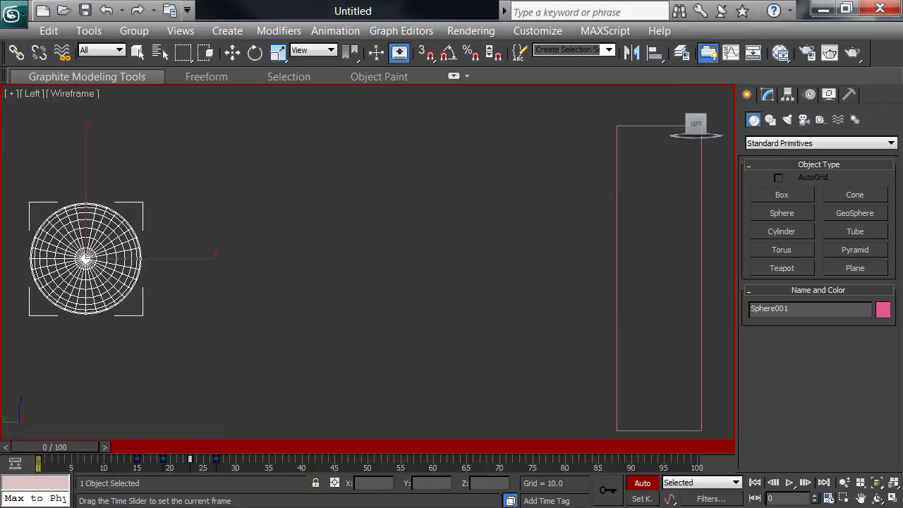
# - Turn off Auto Key, play the bounce, then scrub through the impact back to frame 0
pyautogui.click(642, 483)
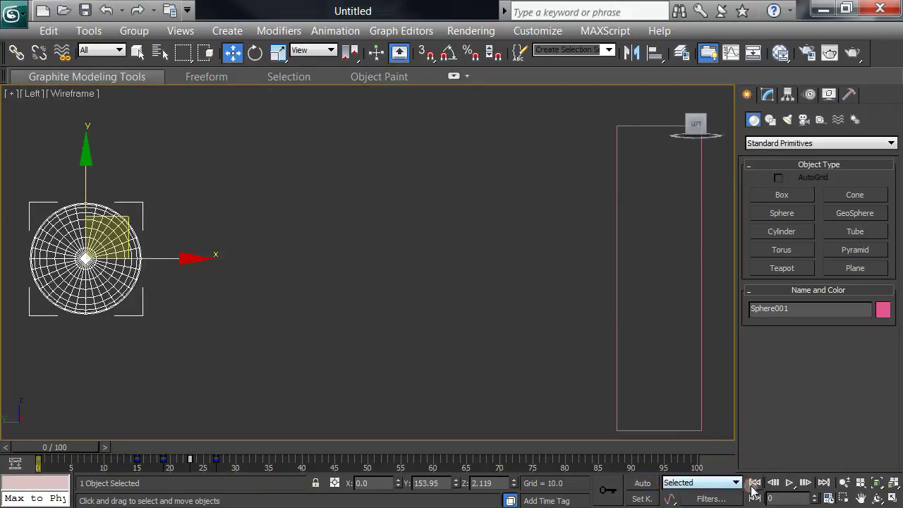
pyautogui.click(790, 483)
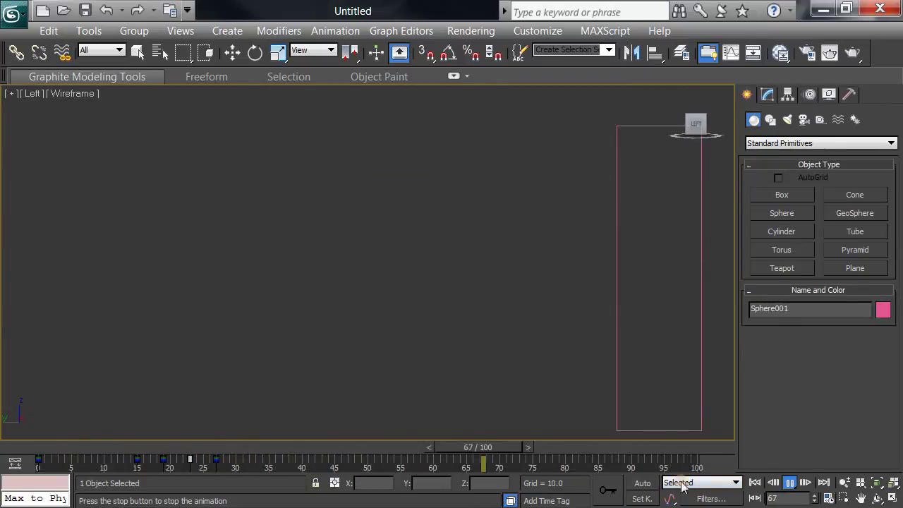
pyautogui.moveTo(592, 451)
pyautogui.mouseDown()
pyautogui.moveTo(3, 451)
pyautogui.moveTo(142, 471)
pyautogui.mouseUp()
pyautogui.press('w')
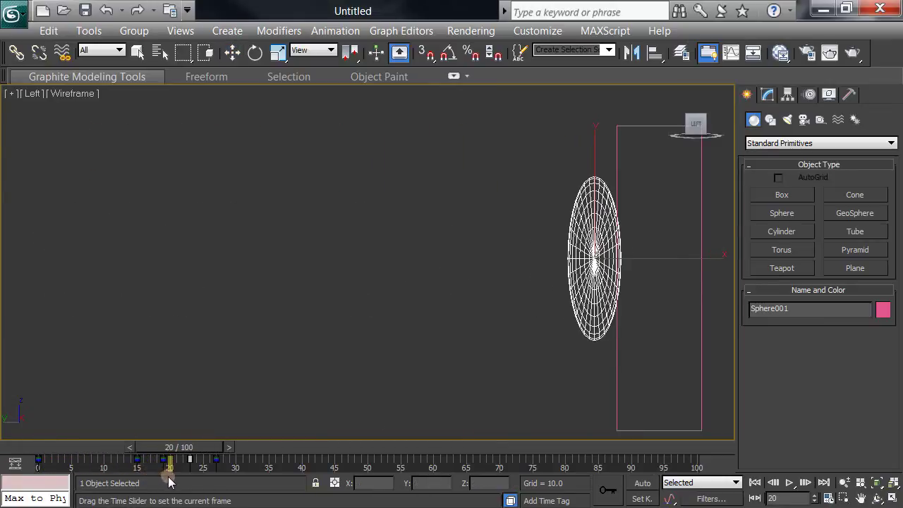
pyautogui.moveTo(142, 466)
pyautogui.mouseDown()
pyautogui.moveTo(183, 485)
pyautogui.moveTo(38, 485)
pyautogui.moveTo(229, 501)
pyautogui.moveTo(31, 502)
pyautogui.moveTo(119, 503)
pyautogui.mouseUp()
pyautogui.moveTo(119, 503); pyautogui.dragTo(10, 499)
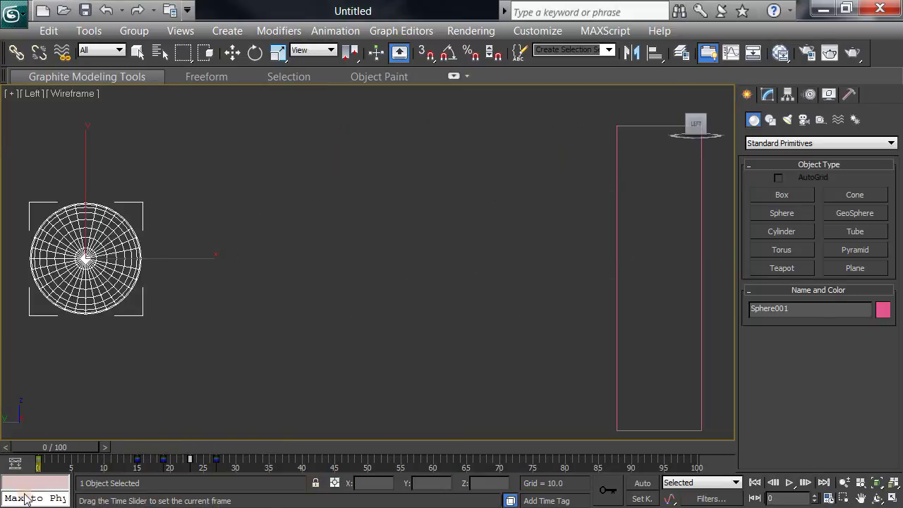
pyautogui.press('w')
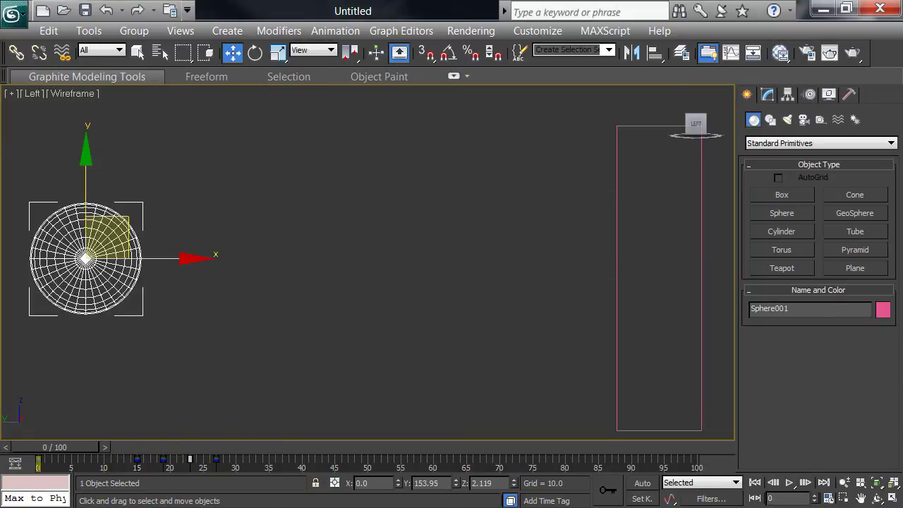